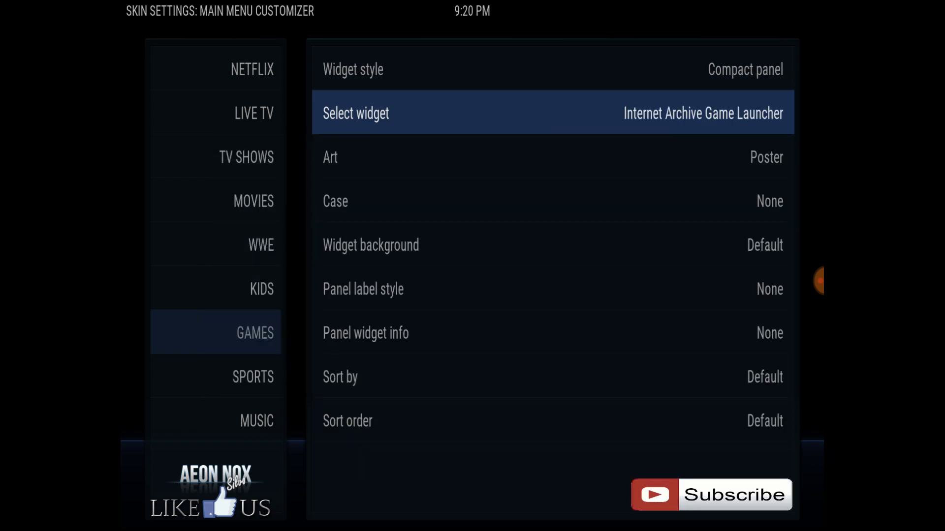
Browse the widget sources through Add-On > Video Add-On to the Internet Archive Game Launcher
key("Return")
key("Up")
key("Up")
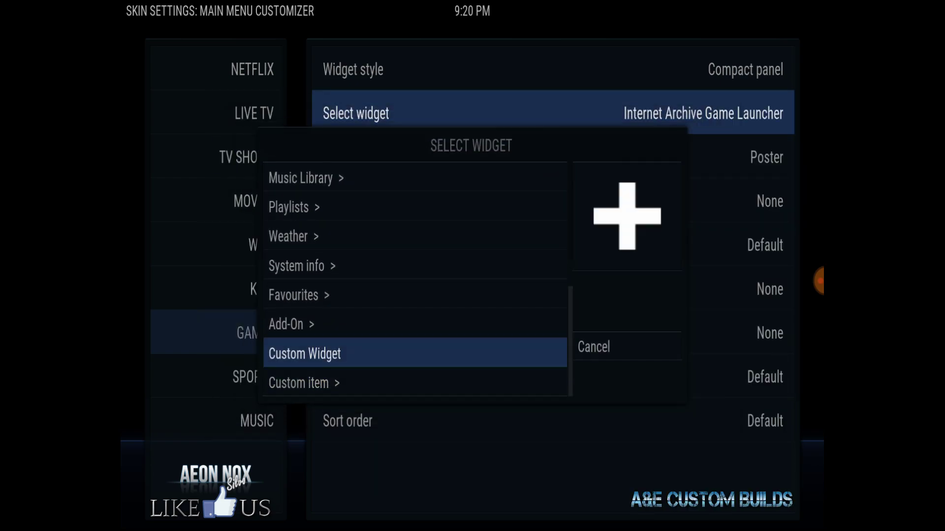
key("Up")
key("Return")
key("Down")
key("Return")
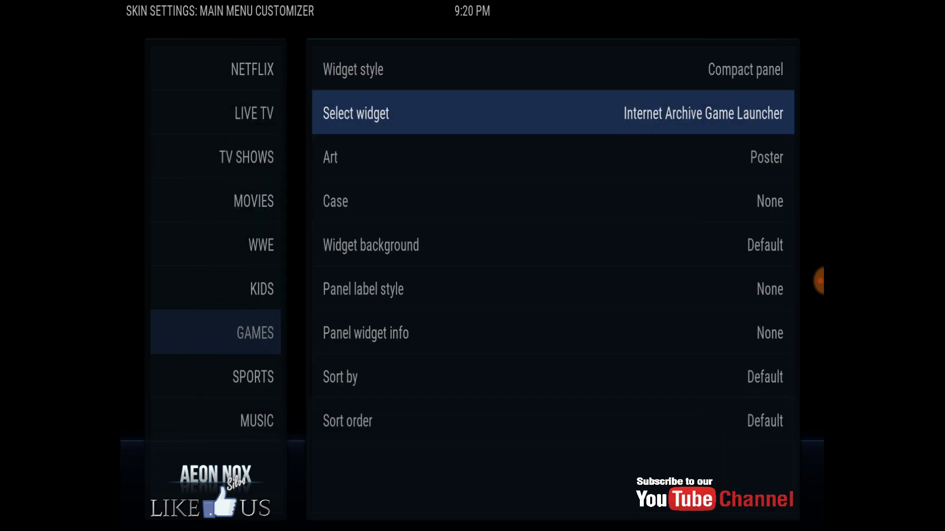
key("Down")
key("Down")
key("Down")
key("Down")
key("Down")
key("Down")
key("Down")
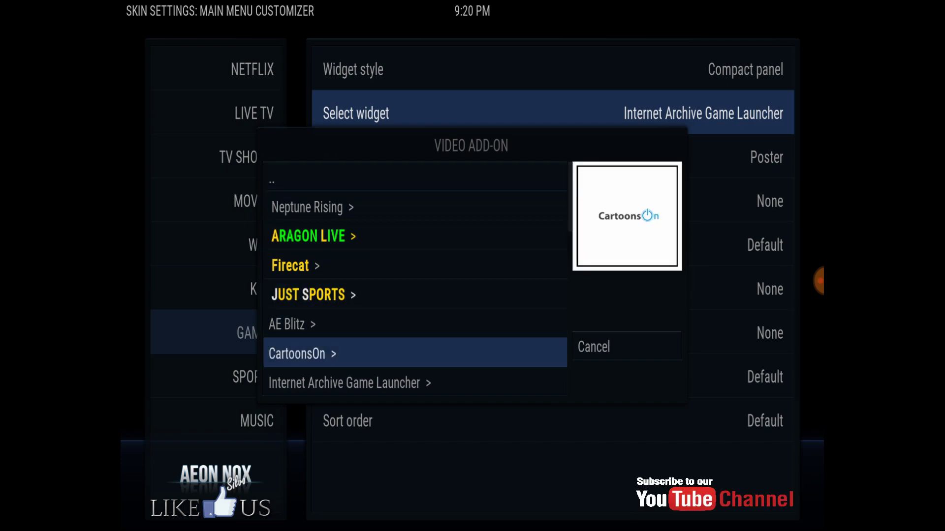
key("Return")
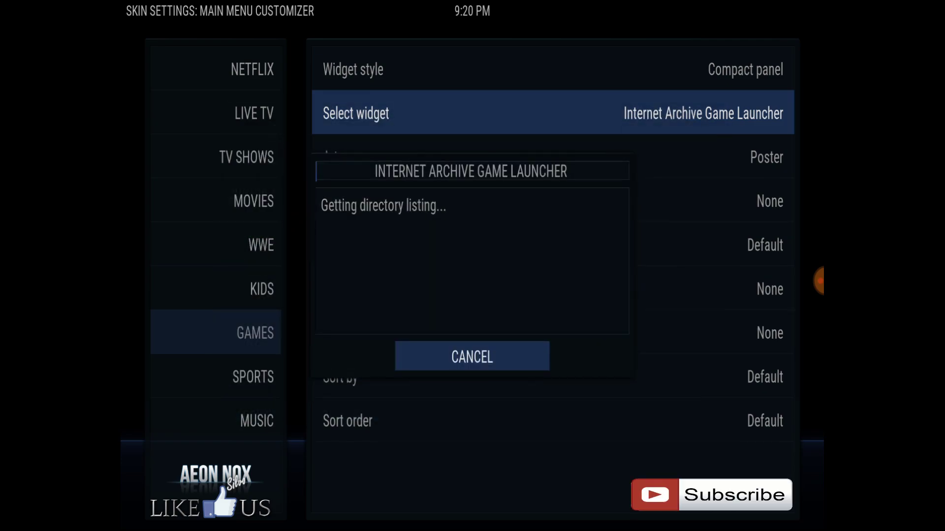
Under Browse All Lists, open the Super Nintendo Entertainment System - SNES collection
key("Down")
key("Down")
key("Return")
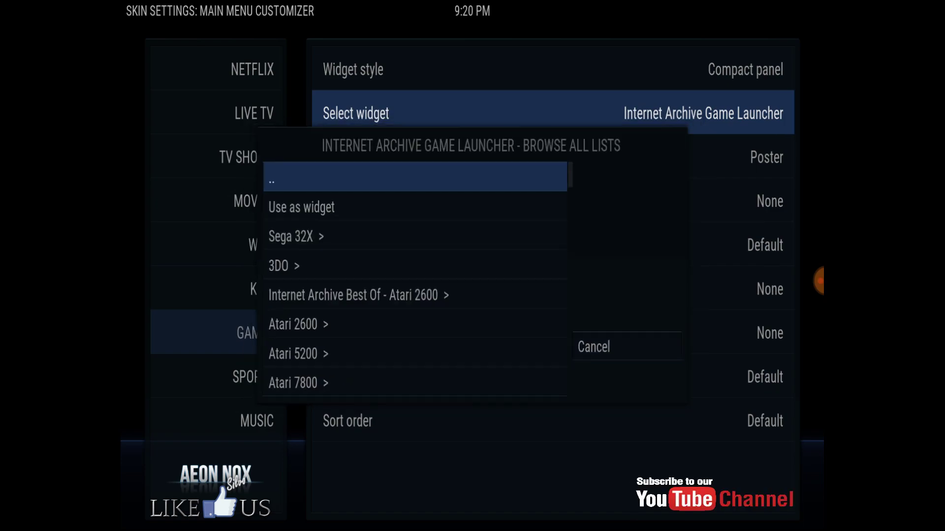
key("Down")
key("Down")
key("Down")
key("Down")
key("Down")
key("Down")
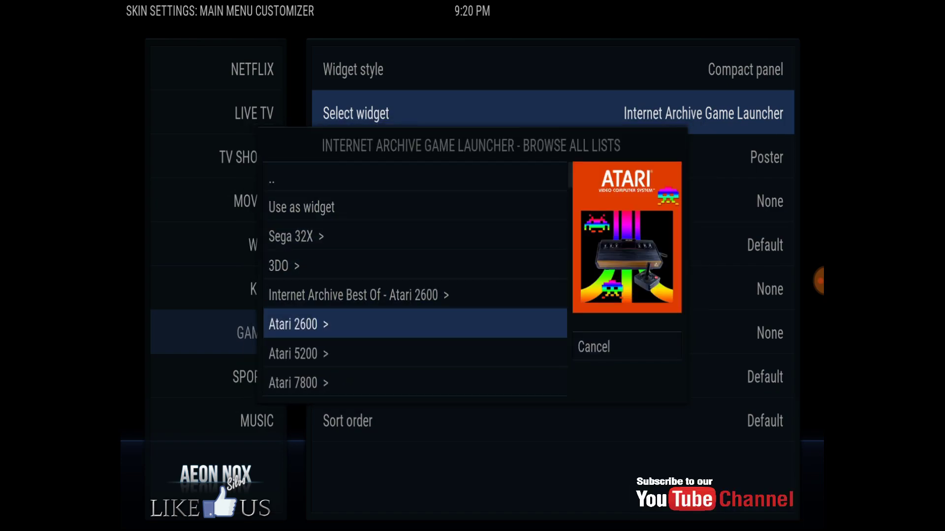
key("Up")
key("Up")
key("Up")
key("Up")
key("Up")
key("Up")
key("Up")
key("Up")
key("Up")
key("Up")
key("Up")
key("Up")
key("Up")
key("Up")
key("Up")
key("Up")
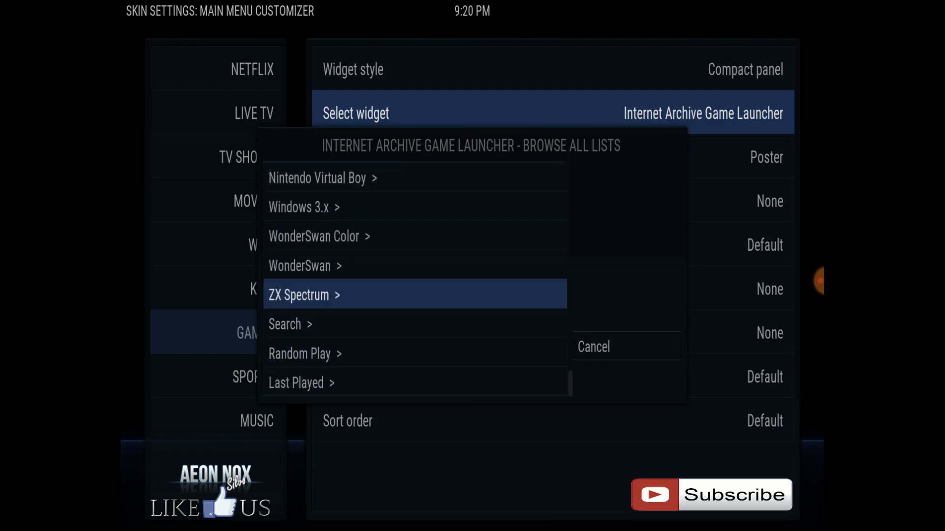
key("Up")
key("Up")
key("Up")
key("Up")
key("Up")
key("Up")
key("Up")
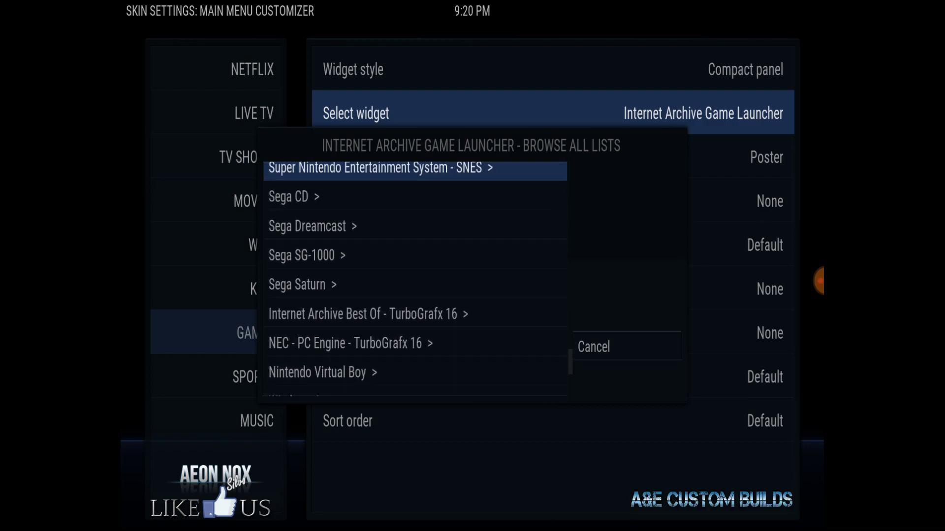
key("Down")
key("Down")
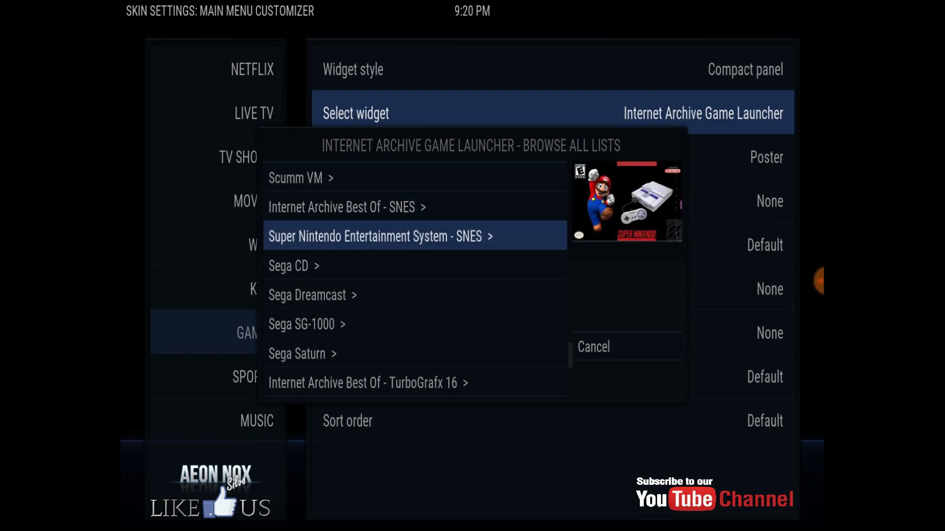
key("Return")
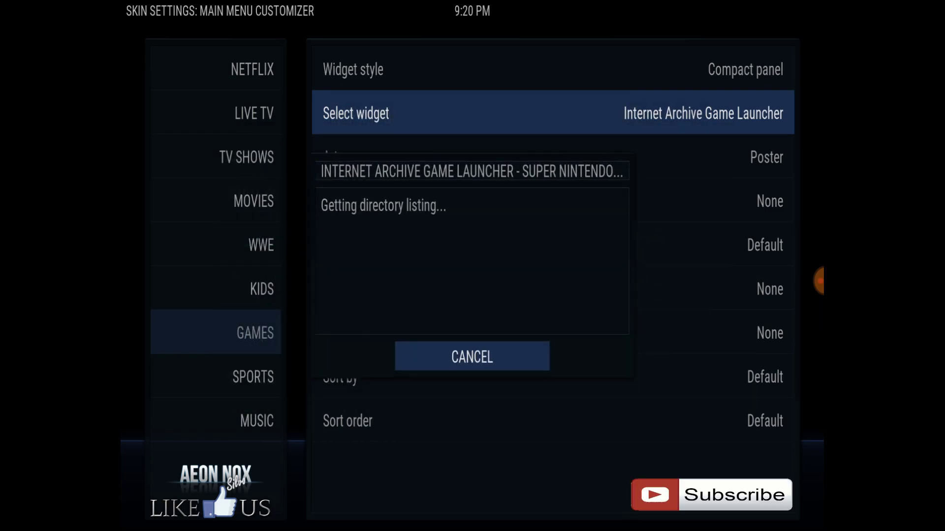
key("Down")
key("Down")
Open the SNES One Big List and pick 'Use as widget' to make it the GAMES widget
key("Return")
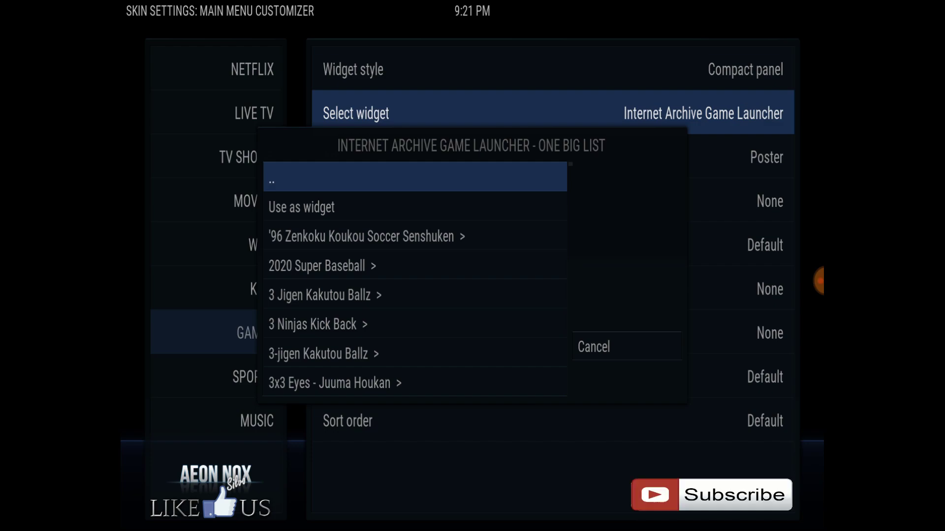
key("Down")
key("Up")
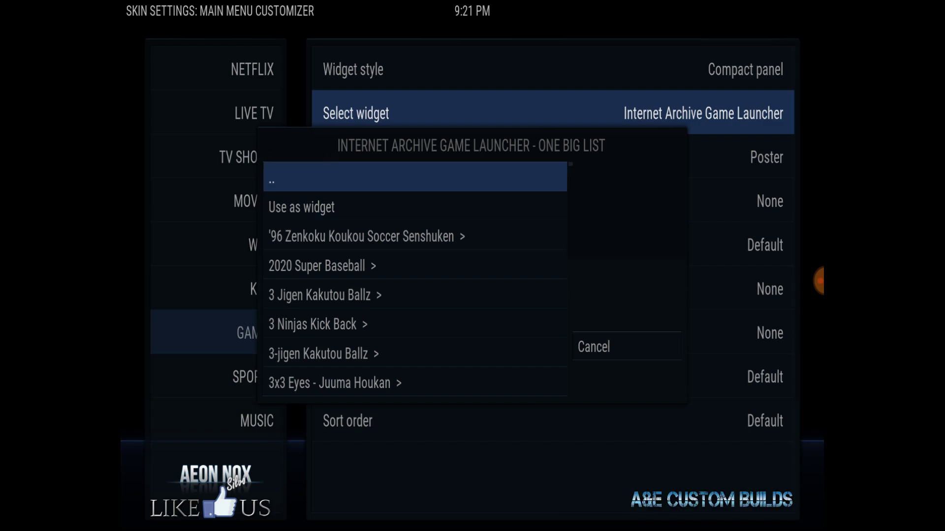
key("Down")
key("Up")
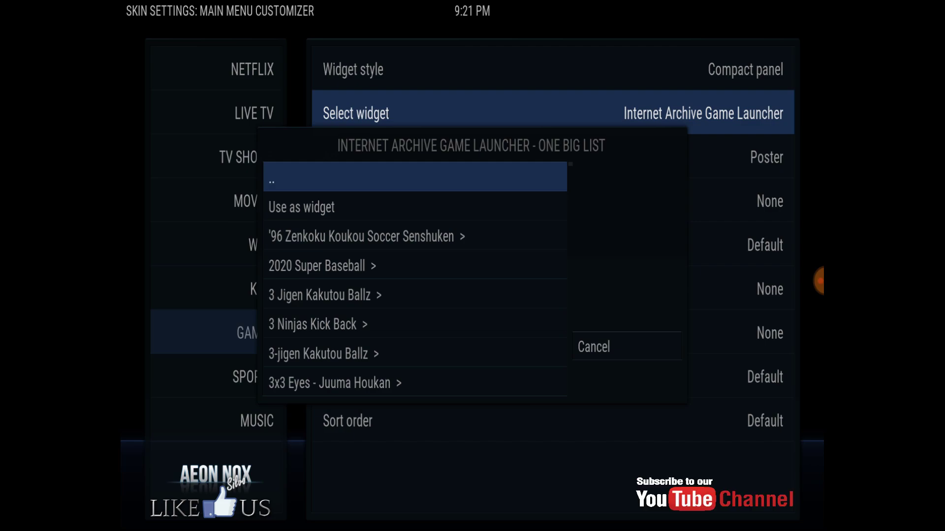
key("Down")
key("Up")
key("Down")
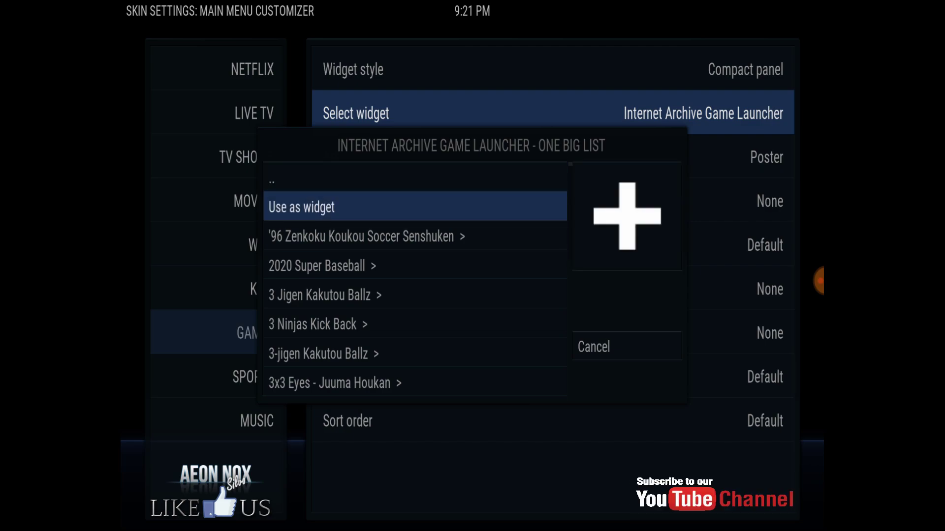
key("Return")
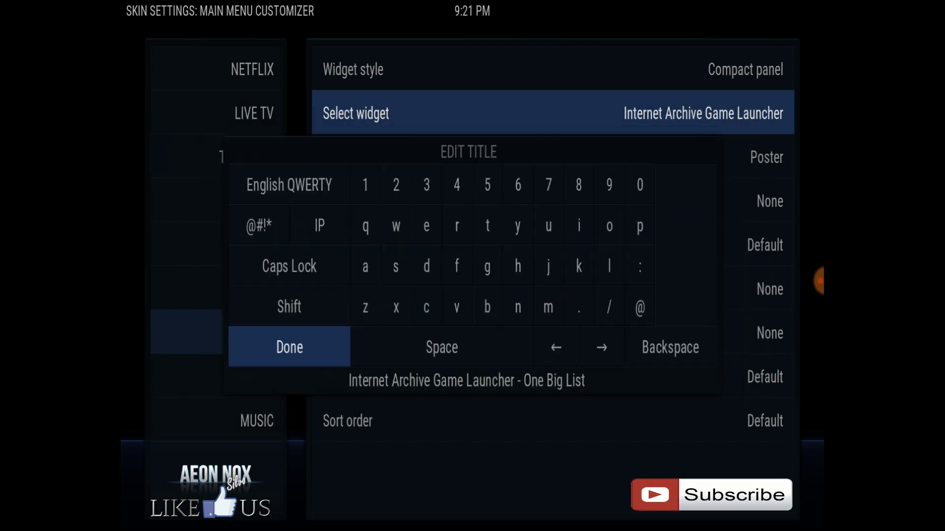
Replace the prefilled 'Internet Archive Game Launcher - One Big List' title with 'SNES Games'
key("BackSpace")
key("BackSpace")
key("BackSpace")
key("BackSpace")
key("BackSpace")
key("BackSpace")
key("BackSpace")
key("BackSpace")
key("BackSpace")
key("BackSpace")
key("BackSpace")
key("BackSpace")
key("BackSpace")
key("BackSpace")
key("BackSpace")
key("BackSpace")
key("BackSpace")
key("BackSpace")
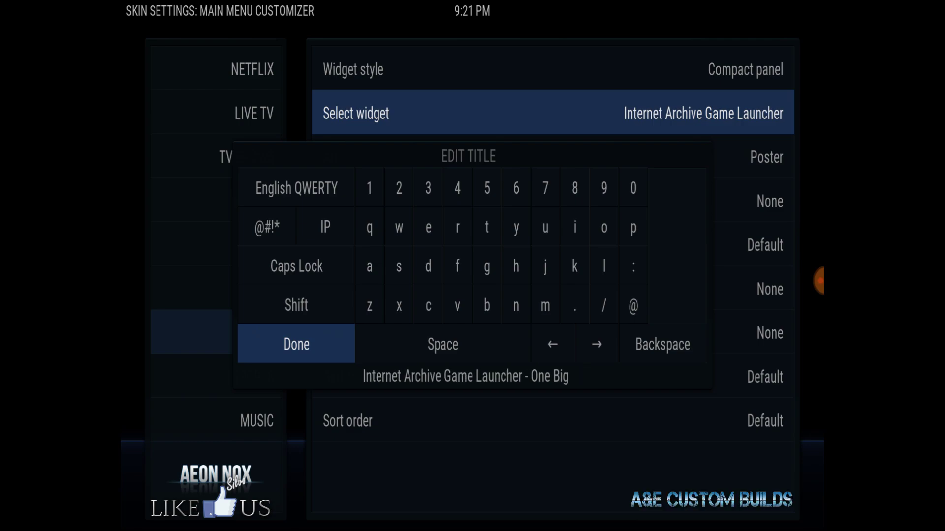
key("BackSpace")
key("BackSpace")
key("BackSpace")
key("BackSpace")
key("BackSpace")
key("BackSpace")
key("BackSpace")
key("BackSpace")
key("BackSpace")
key("BackSpace")
key("BackSpace")
key("BackSpace")
key("BackSpace")
key("BackSpace")
key("BackSpace")
key("BackSpace")
key("BackSpace")
key("BackSpace")
key("BackSpace")
key("BackSpace")
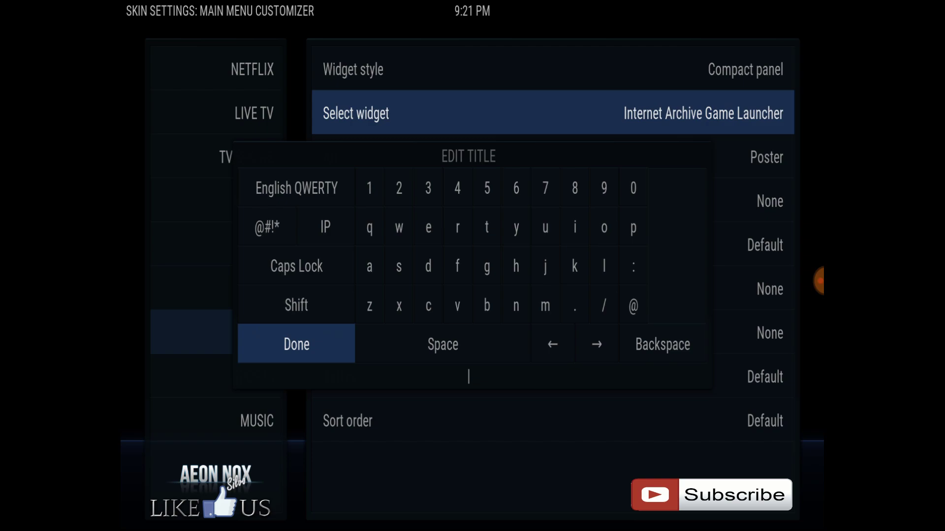
type("Snes")
key("BackSpace")
key("BackSpace")
key("BackSpace")
key("BackSpace")
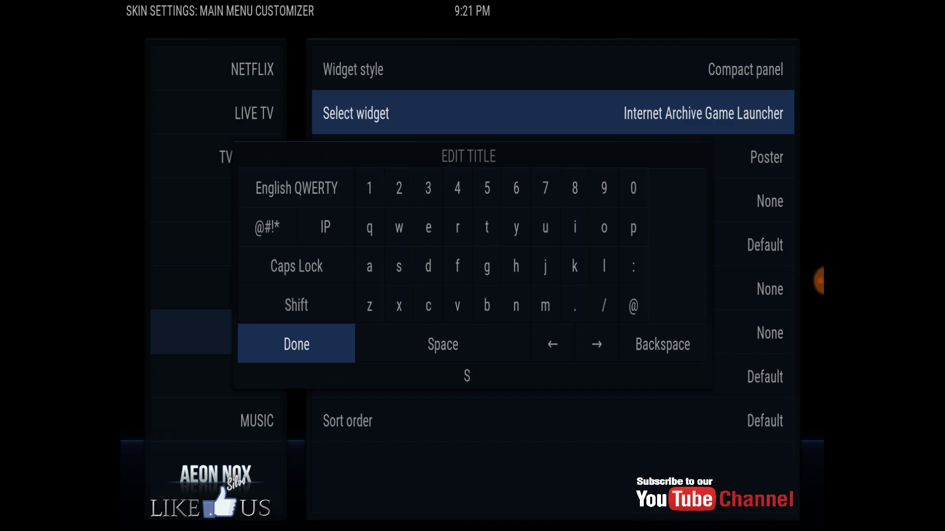
type("NES")
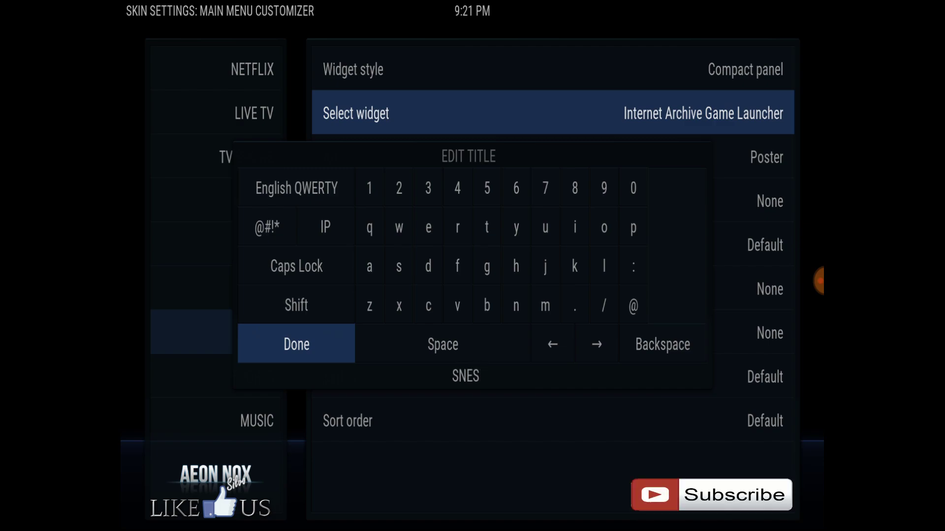
type(" Games")
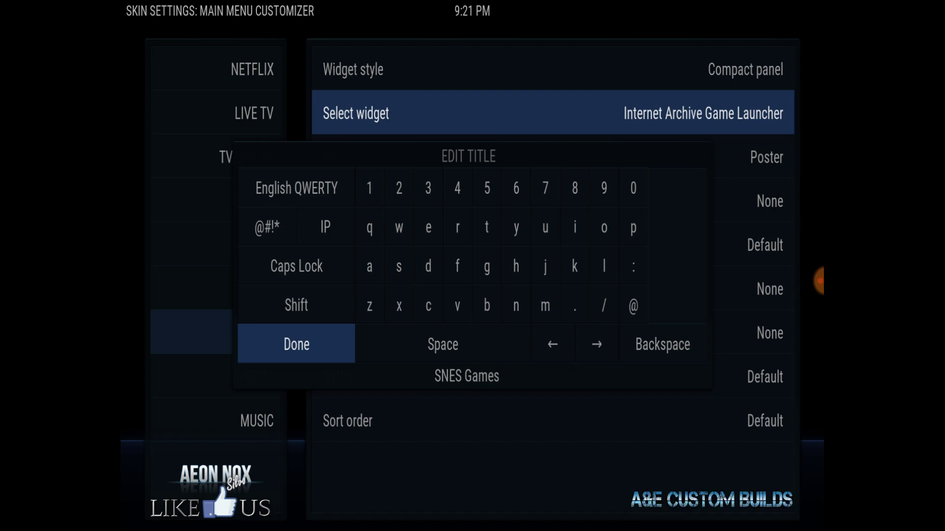
key("Return")
key("Down")
key("Down")
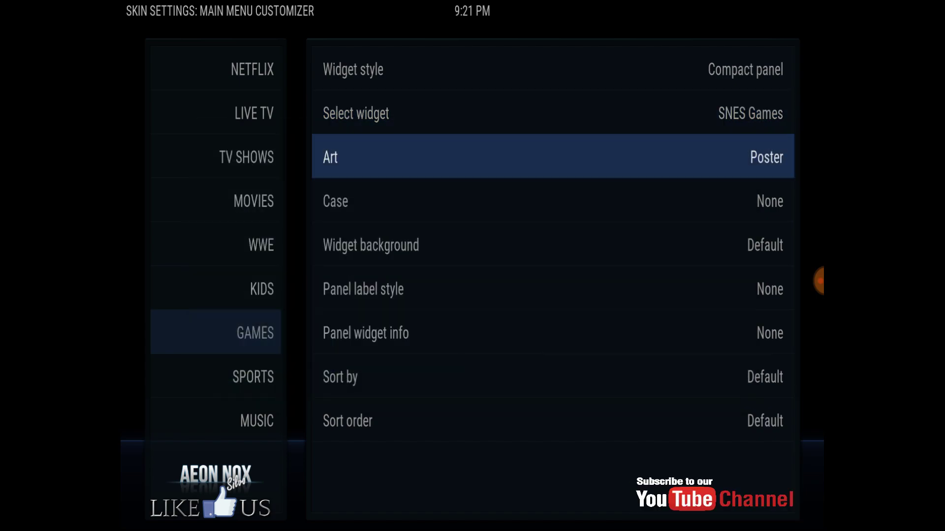
Set the widget case style to Glass and the widget background to Clear
key("Return")
key("Down")
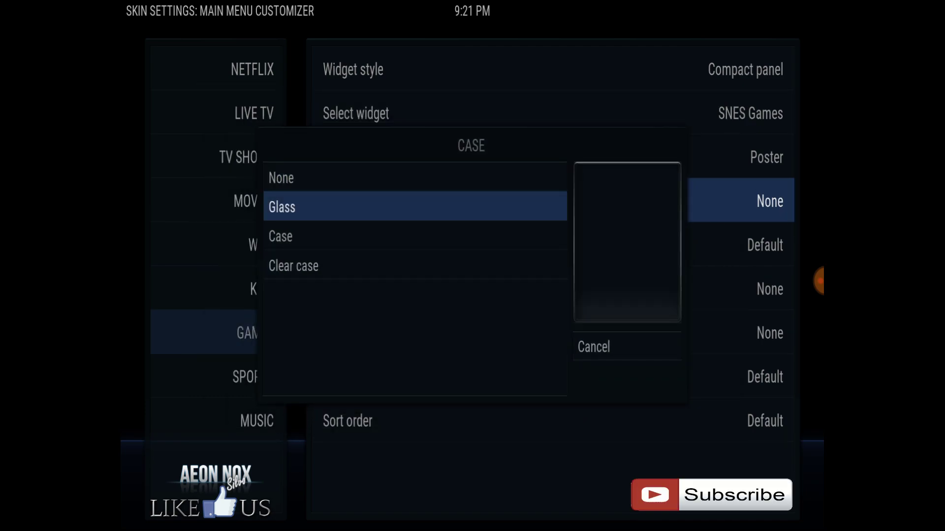
key("Return")
key("Down")
key("Return")
key("Down")
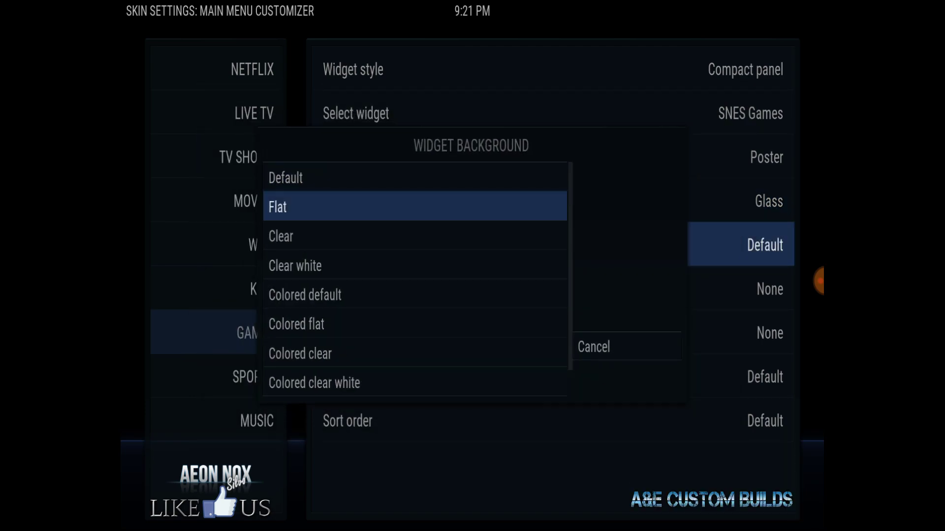
key("Down")
key("Return")
Set the panel label style to Show on focused item and enable panel widget info
key("Down")
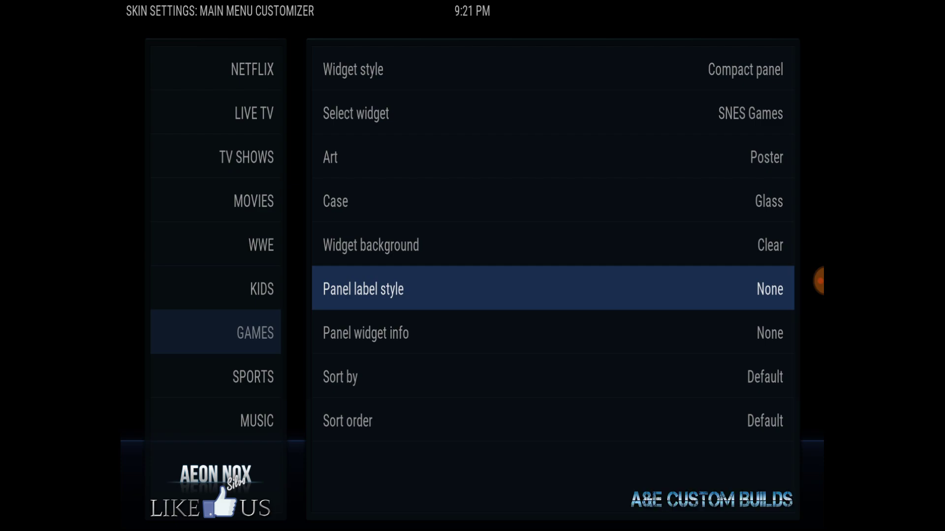
key("Return")
key("Down")
key("Down")
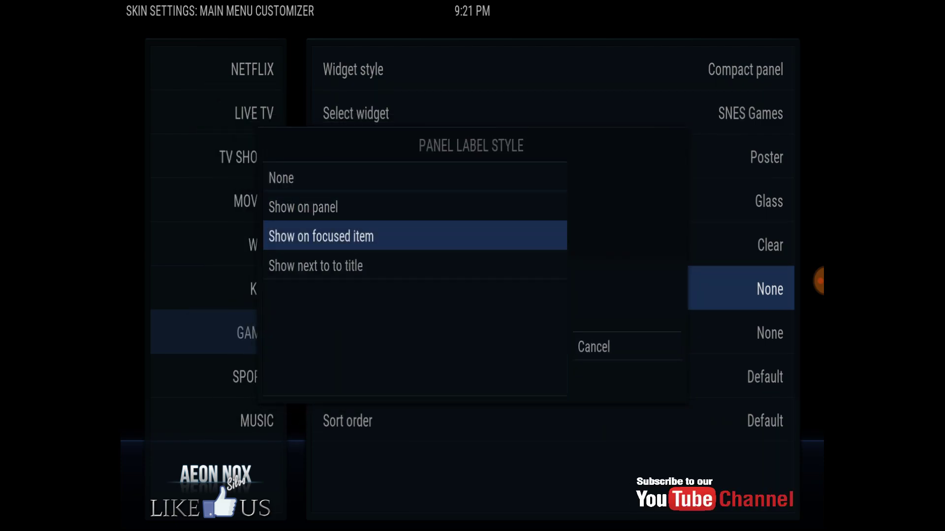
key("Return")
key("Down")
key("Return")
key("Down")
key("Return")
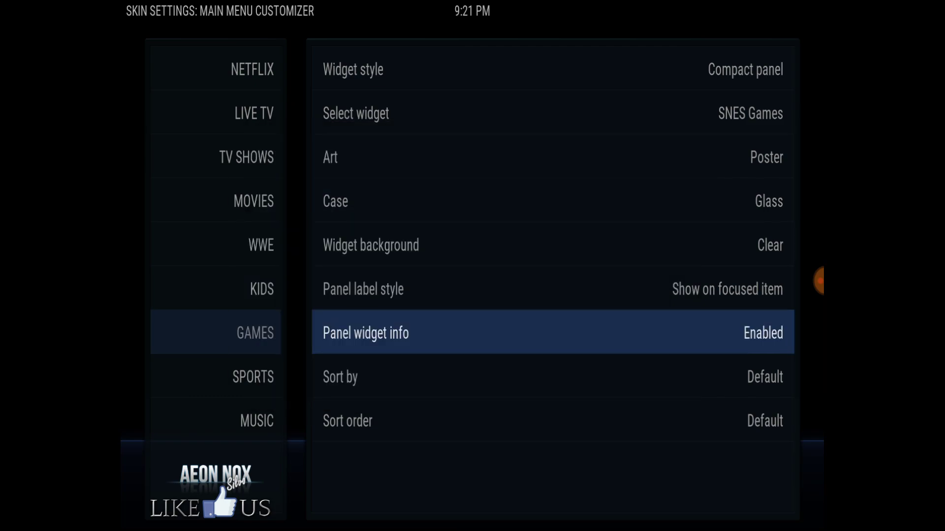
key("Escape")
key("Up")
key("Up")
key("Up")
key("Up")
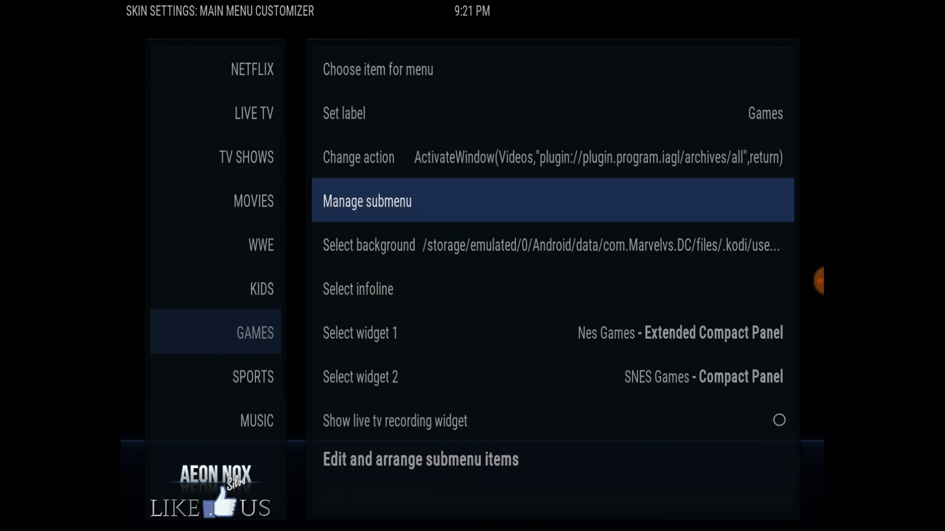
In the GAMES submenu editor, set a submenu item to the general Video add-ons shortcut
key("Return")
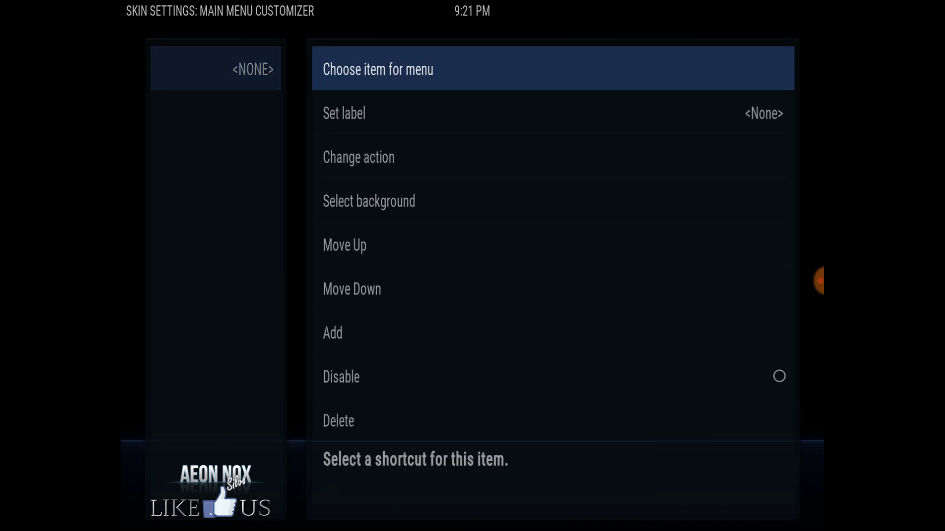
key("Return")
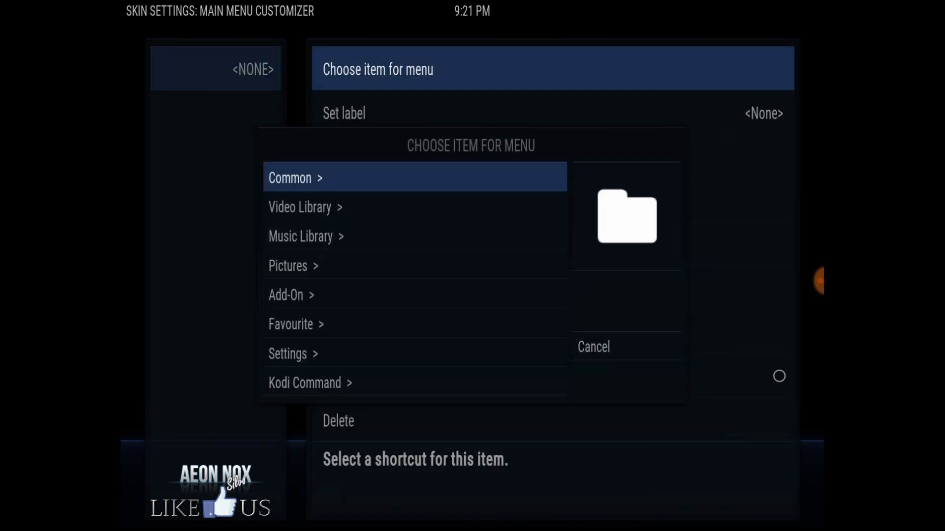
key("Down")
key("Down")
key("Down")
key("Down")
key("Return")
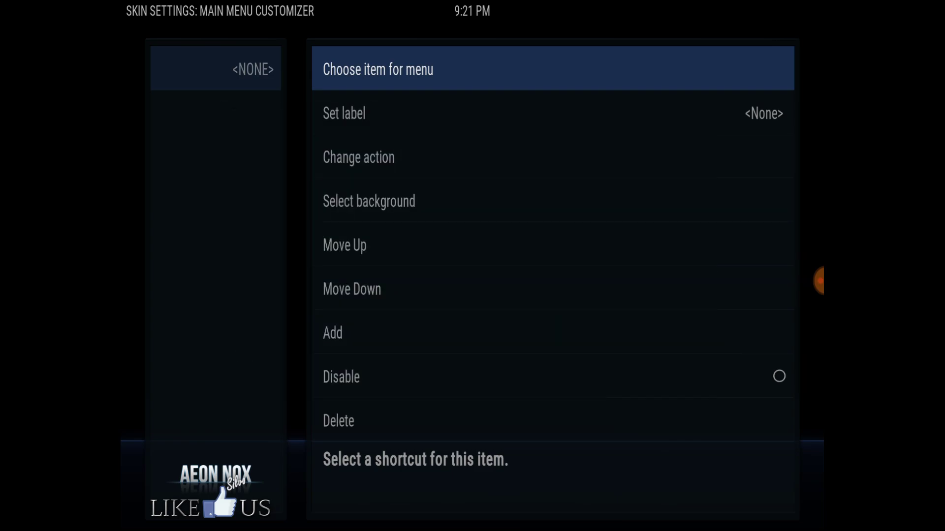
key("Down")
key("Down")
key("Return")
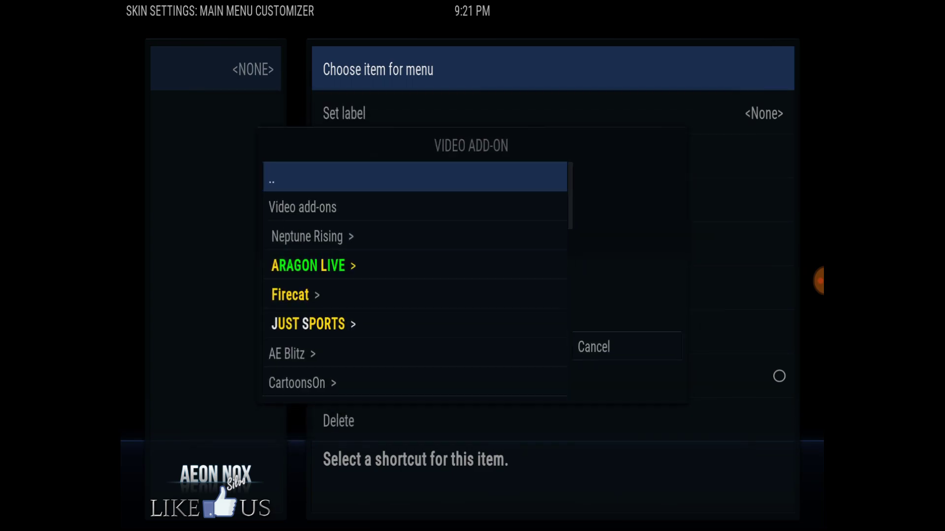
key("Down")
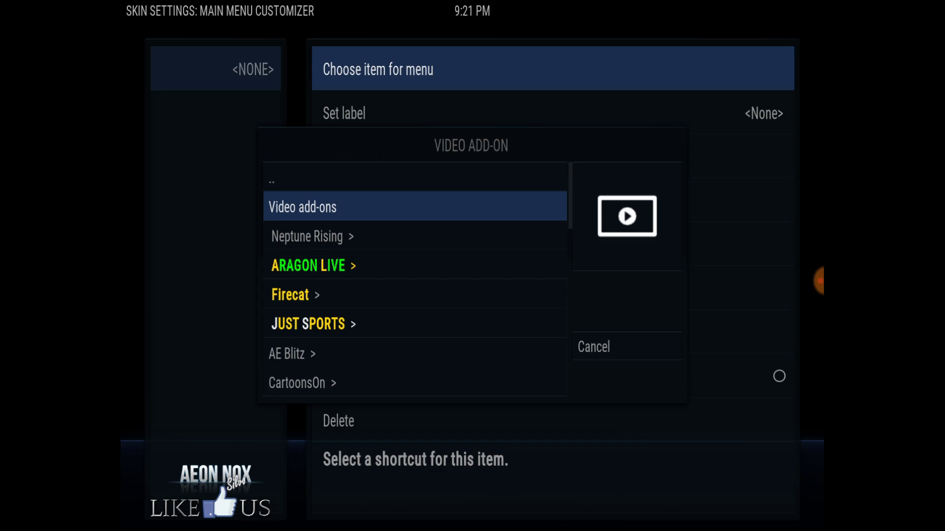
key("Return")
Rechoose the item via Video Add-On > Internet Archive Game Launcher > Browse All Lists
key("Return")
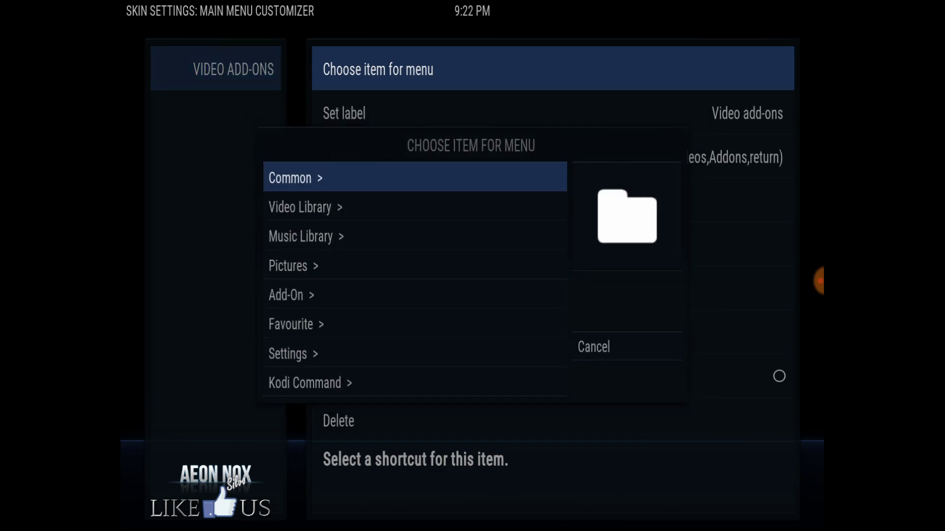
key("Down")
key("Down")
key("Down")
key("Down")
key("Return")
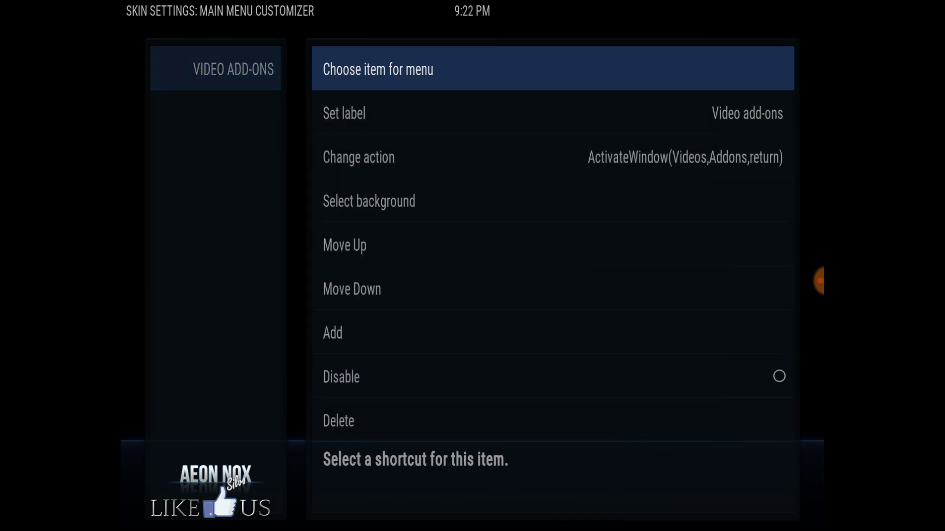
key("Down")
key("Return")
key("Down")
key("Down")
key("Down")
key("Down")
key("Down")
key("Down")
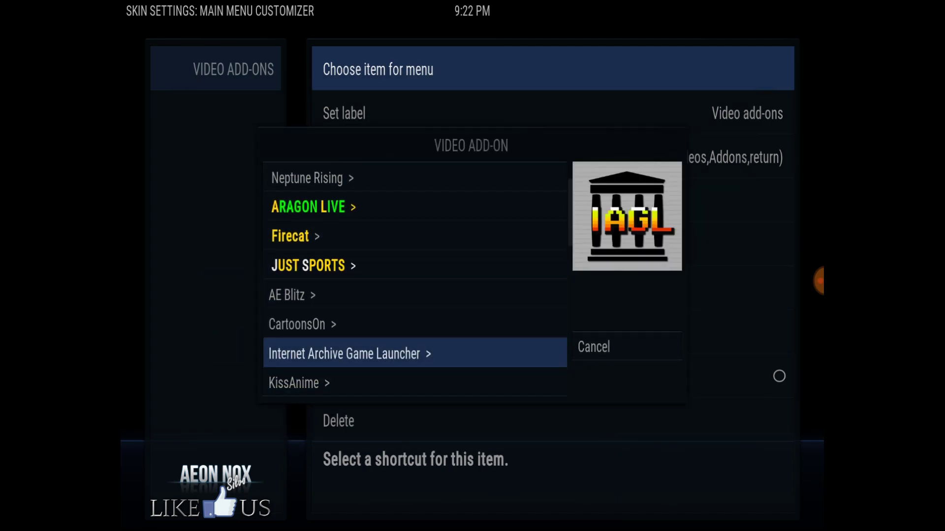
key("Return")
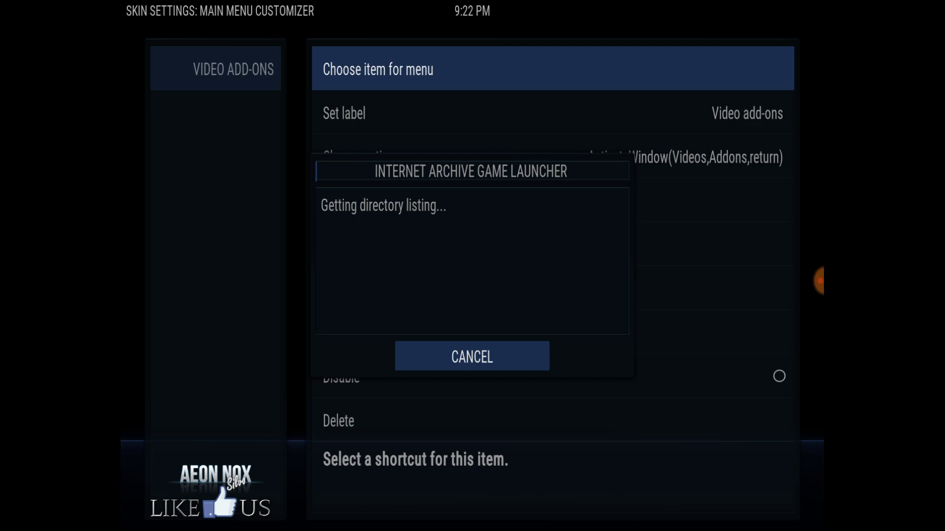
key("Down")
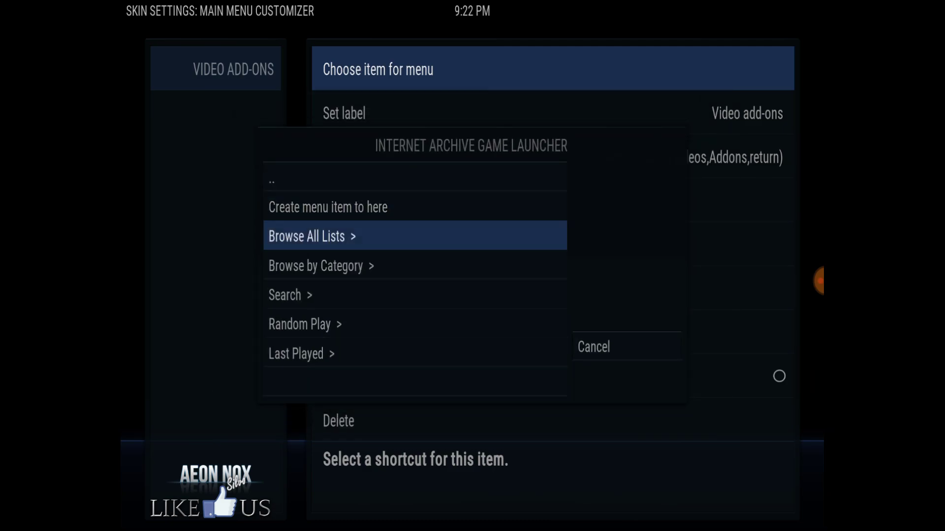
key("Down")
key("Return")
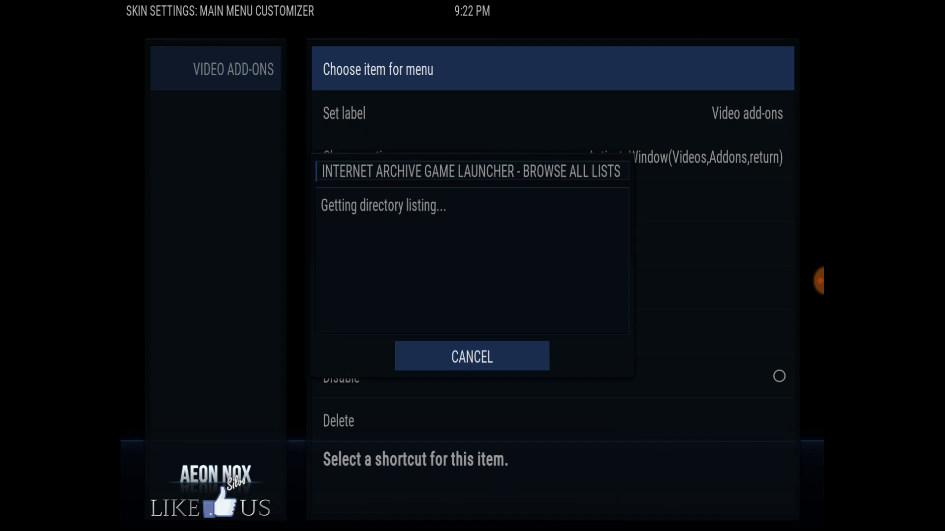
Pick the Sega 32X One Big List and create the submenu item linking to it
key("Down")
key("Down")
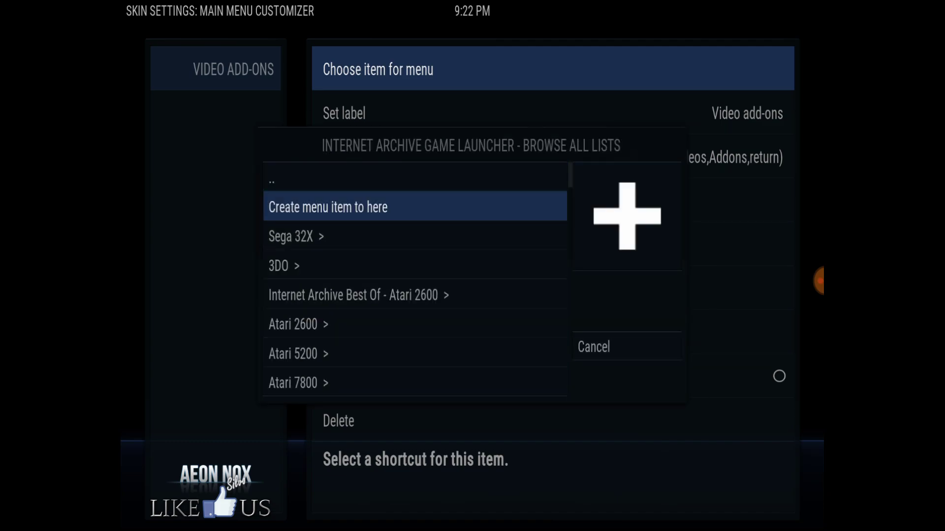
key("Return")
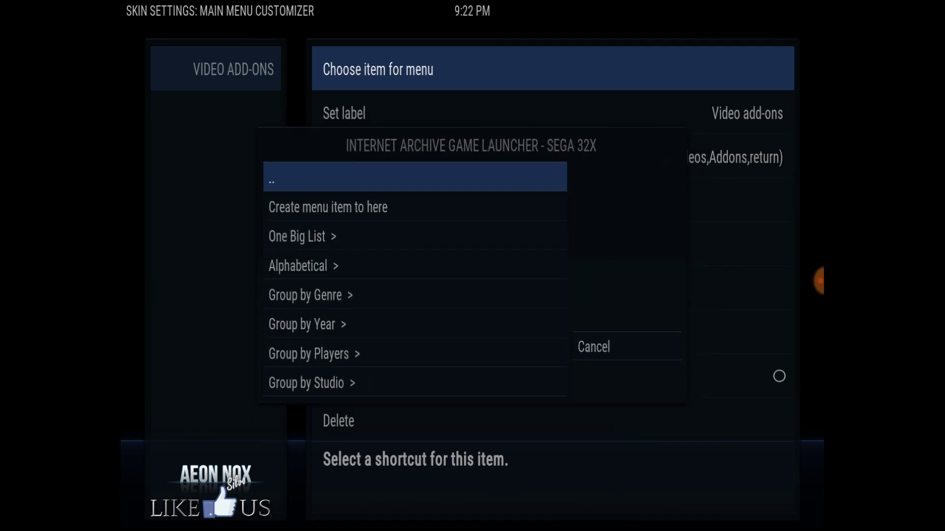
key("Down")
key("Down")
key("Return")
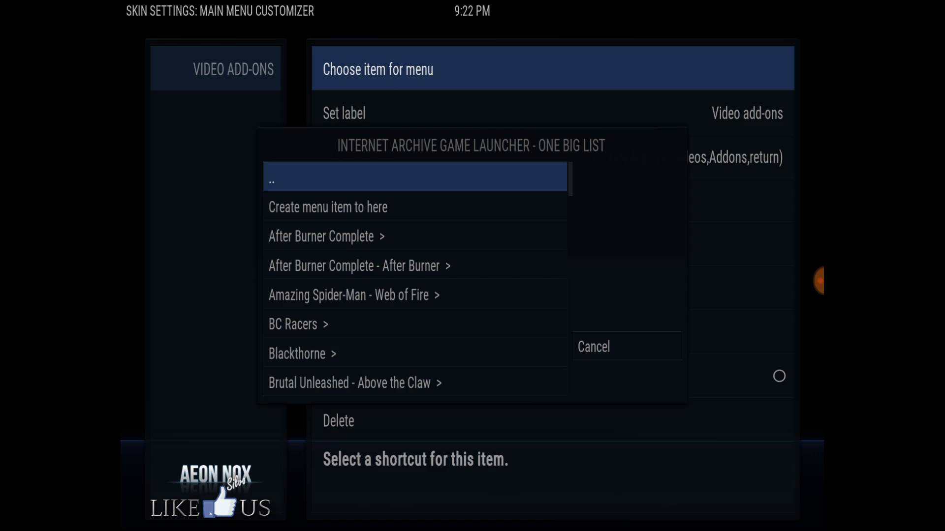
key("Down")
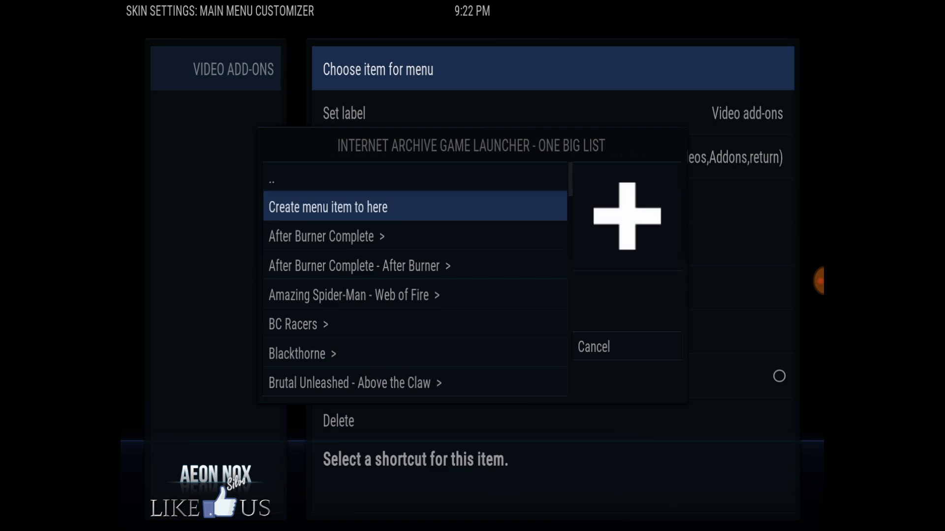
key("Return")
key("Down")
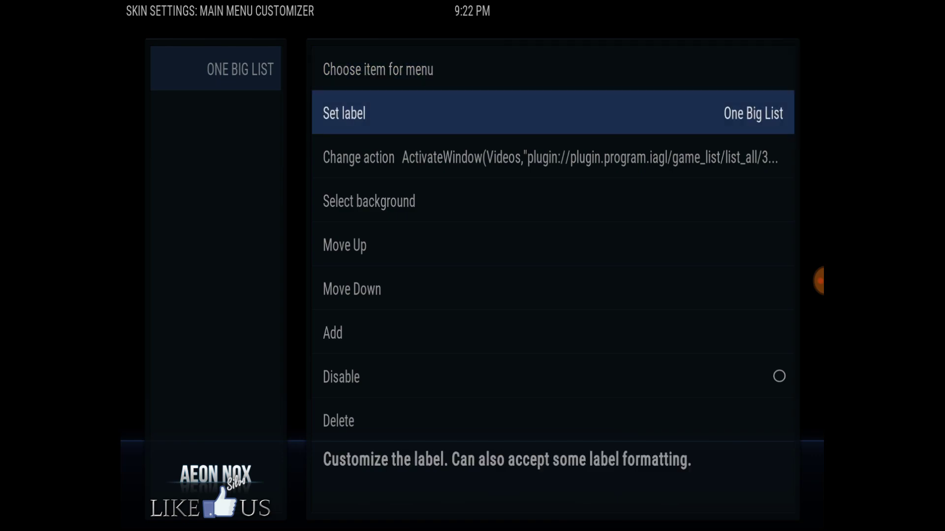
Change the item's label from 'One Big List' to 'Sega 32x Games' and exit to the home screen
key("Return")
key("BackSpace")
key("BackSpace")
key("BackSpace")
key("BackSpace")
key("BackSpace")
key("BackSpace")
key("BackSpace")
key("BackSpace")
key("BackSpace")
key("BackSpace")
key("BackSpace")
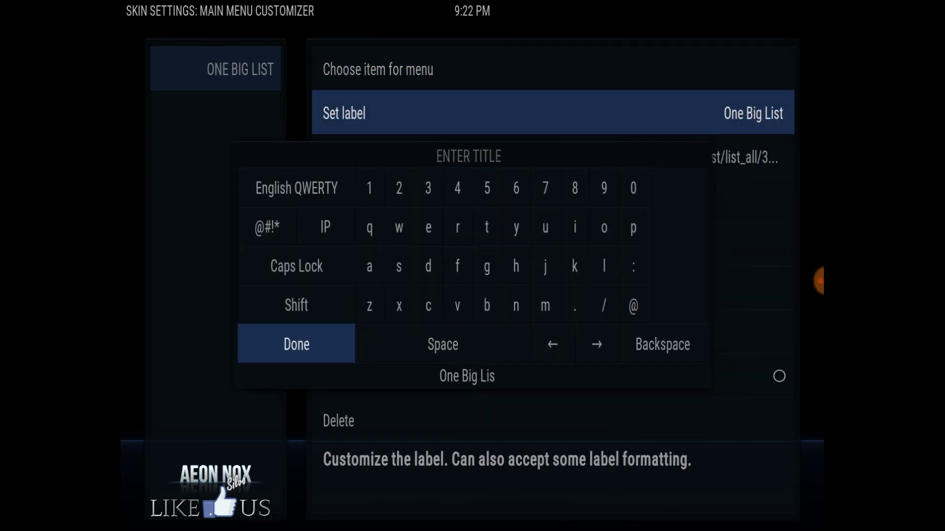
key("BackSpace")
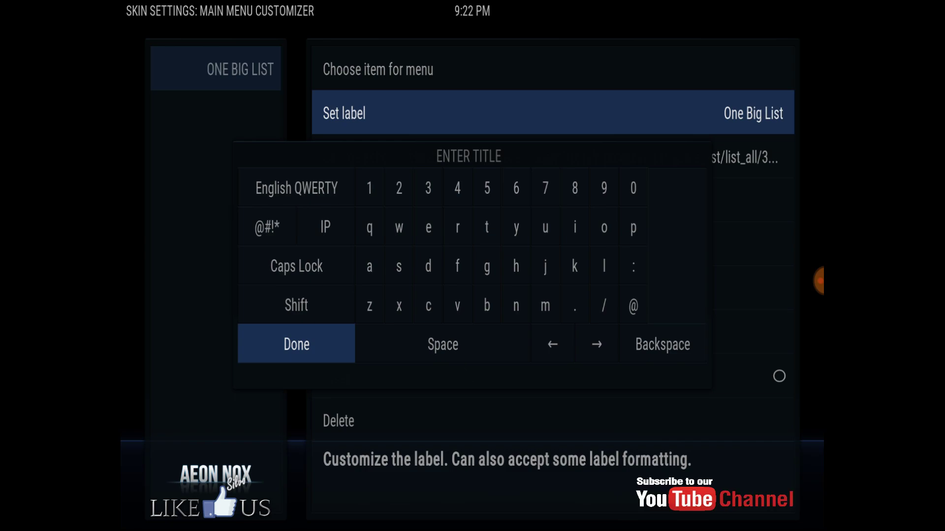
type("Se")
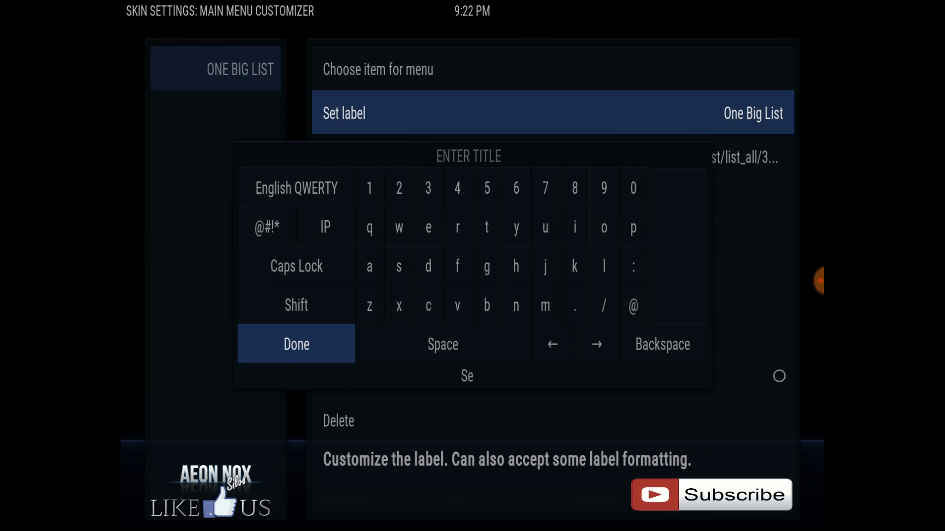
type("ga 32x")
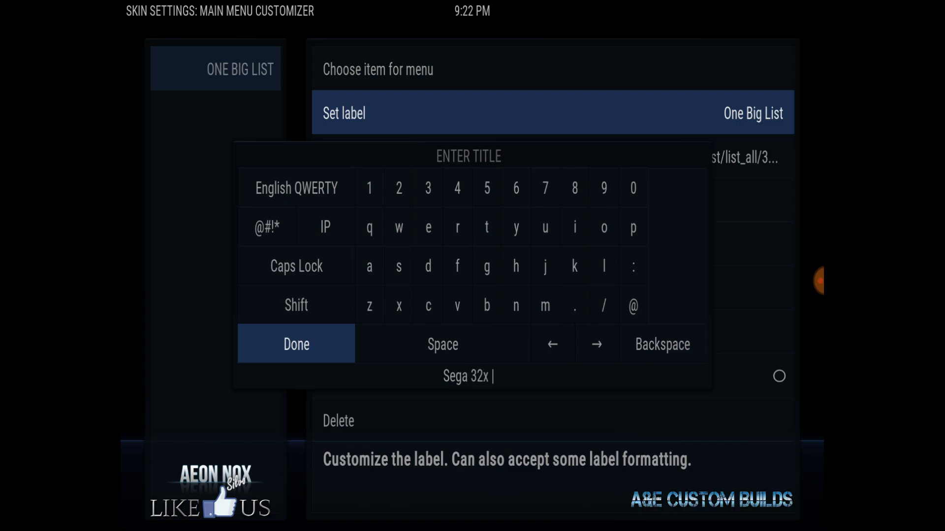
type(" Games")
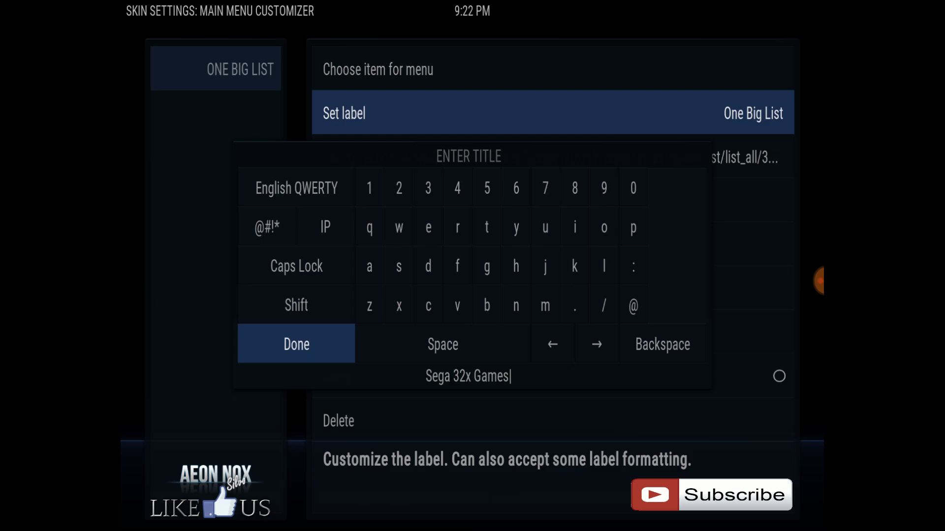
key("Return")
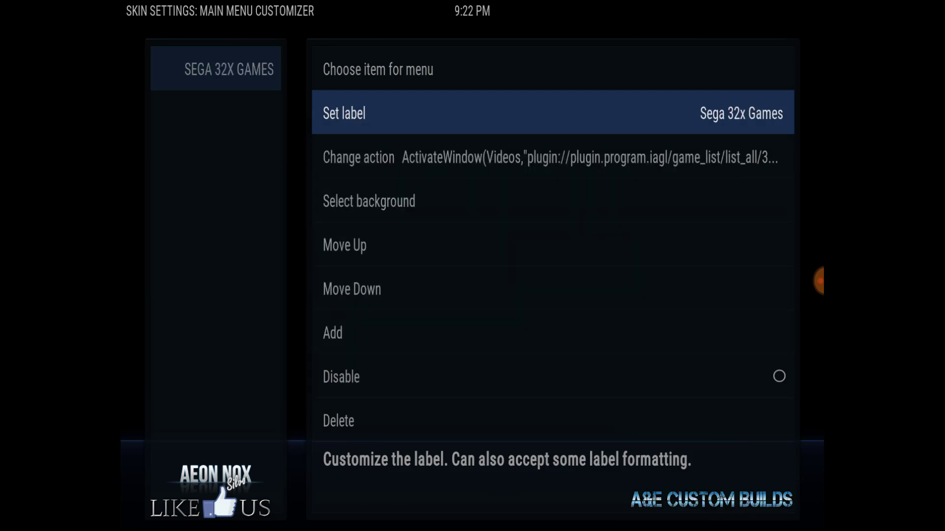
key("Escape")
key("Escape")
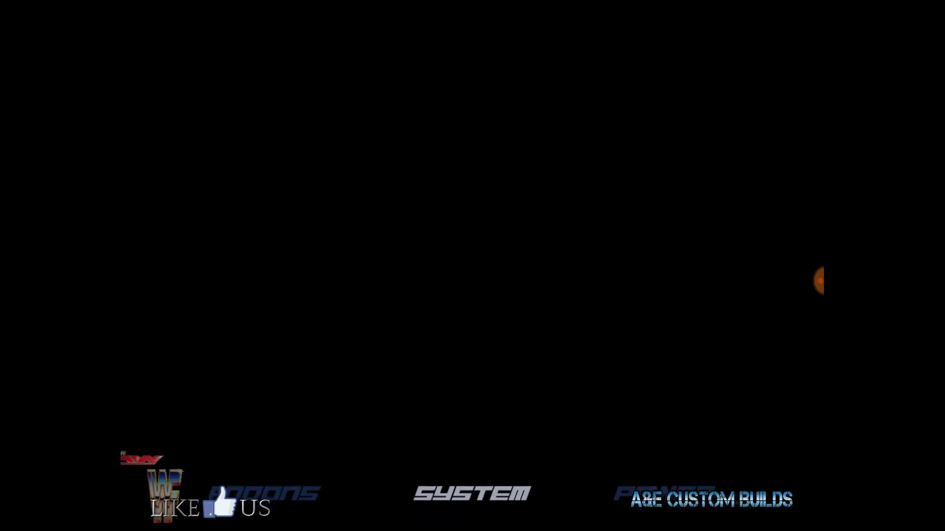